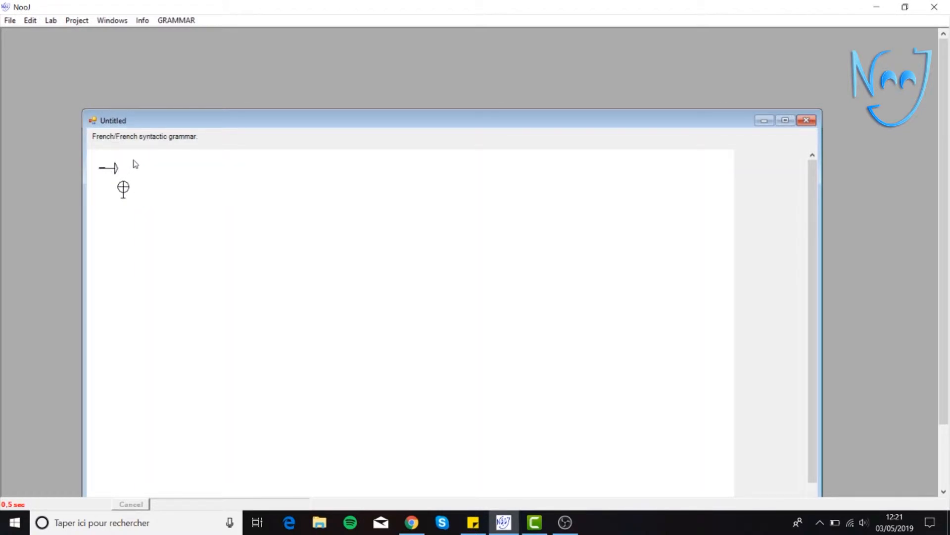
Place the start and end nodes well apart on the canvas and add a node containing "le" after the start node
left_click_drag(110, 171, 126, 242)
left_click_drag(123, 188, 499, 233)
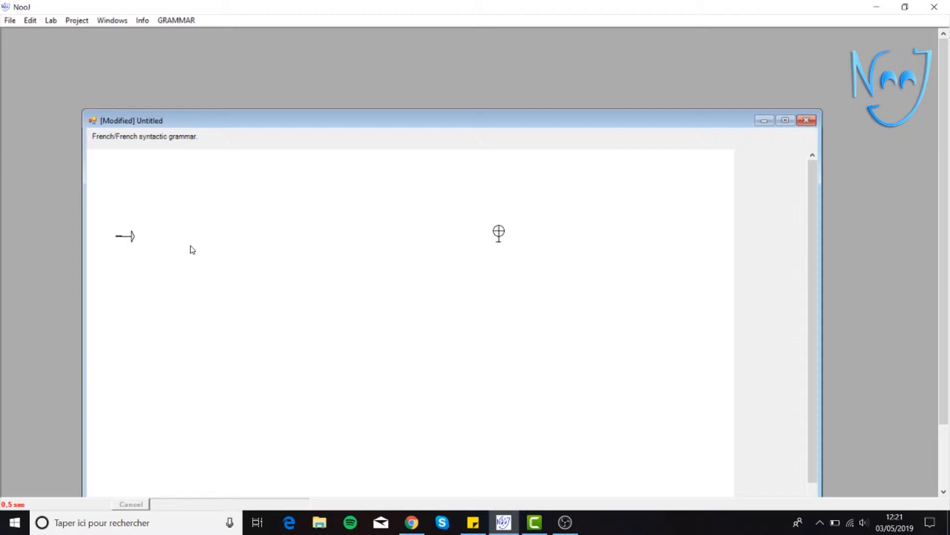
left_click(191, 245, "ctrl")
type("le")
Add an embedded-graph node ":lundi" and place it just after the "le" node
left_click(274, 270, "ctrl")
key("BackSpace")
type(":lundi")
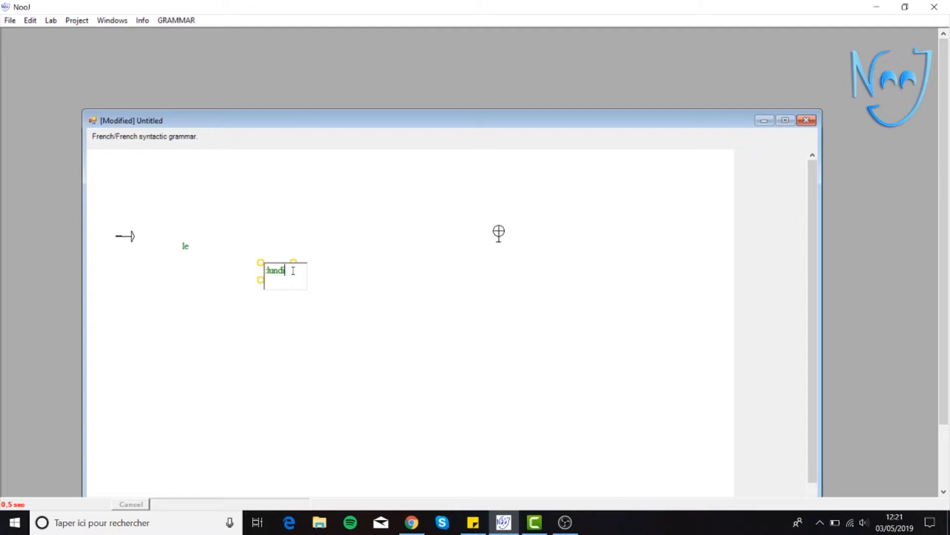
key("Return")
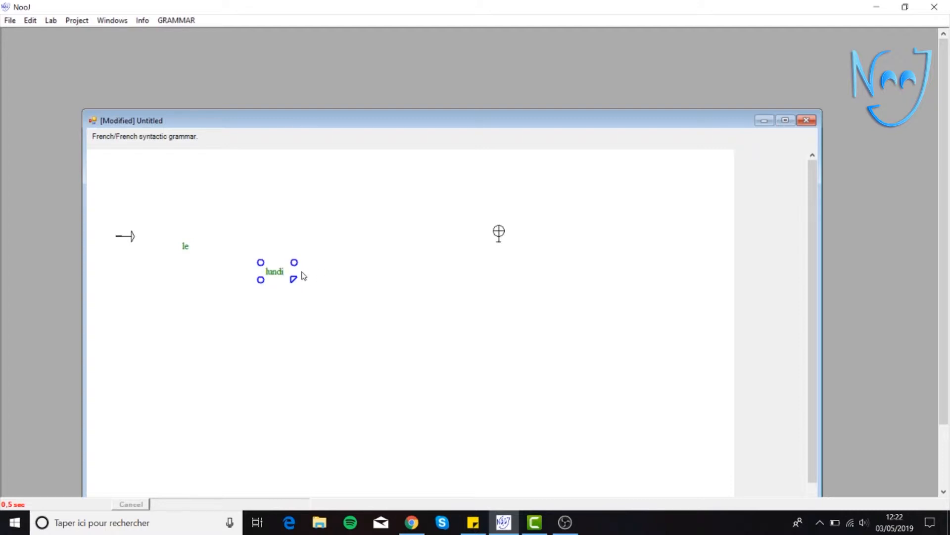
left_click_drag(279, 276, 258, 252)
left_click(355, 269)
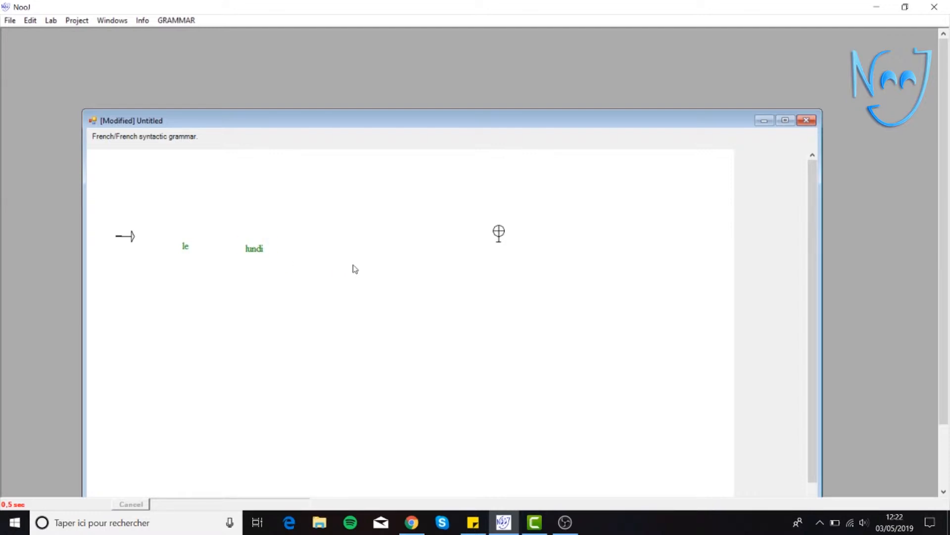
Add an embedded-graph node ":1er" and place it after the lundi node
left_click(355, 269, "ctrl")
key("BackSpace")
type(":1")
type("er")
key("Return")
left_click_drag(362, 268, 333, 256)
Add an embedded-graph node ":janvier" and place it between the 1er node and the end node
left_click(431, 276, "ctrl")
left_click_drag(447, 273, 416, 275)
key("BackSpace")
type(":janvier")
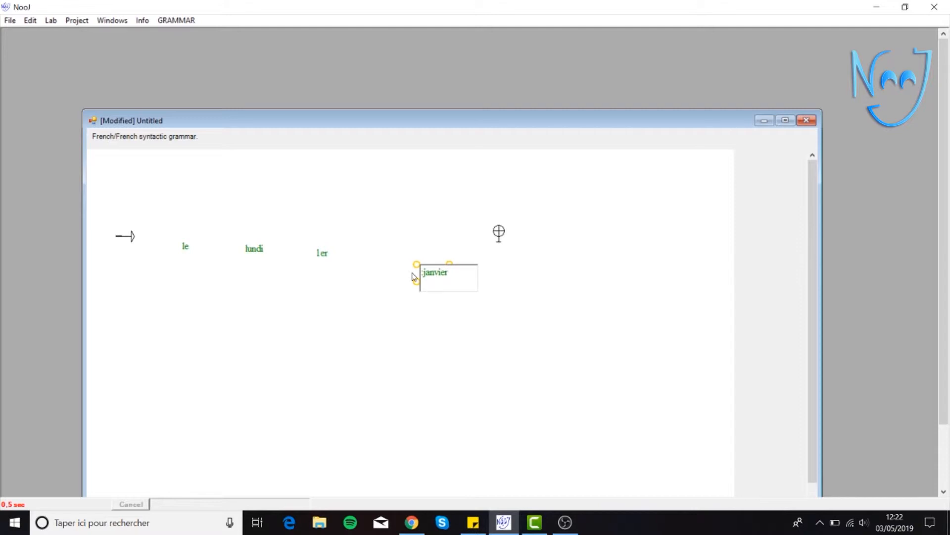
key("Return")
left_click_drag(434, 279, 398, 251)
left_click(164, 242)
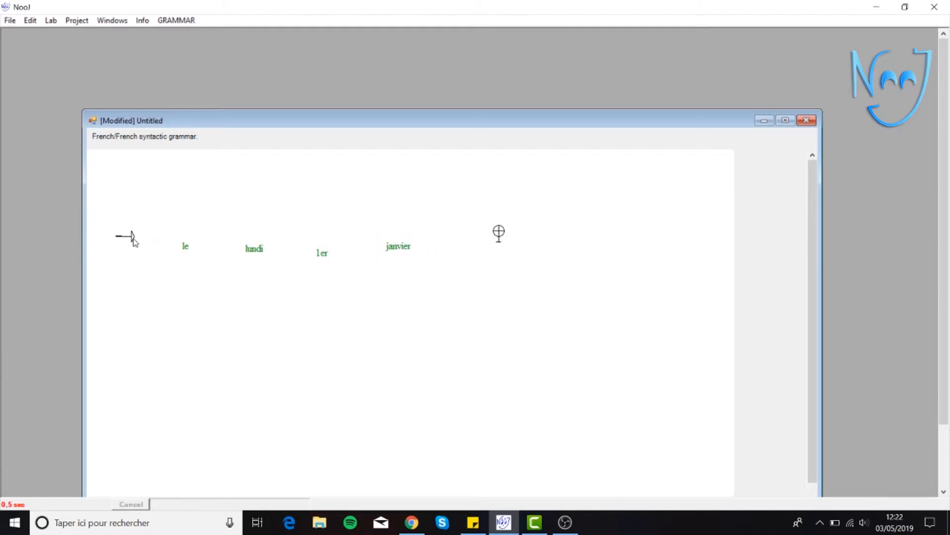
Connect the nodes in sequence from the start node through le, lundi, 1er and janvier to the end node
left_click(133, 238)
left_click(187, 248)
left_click(186, 249)
left_click(255, 250)
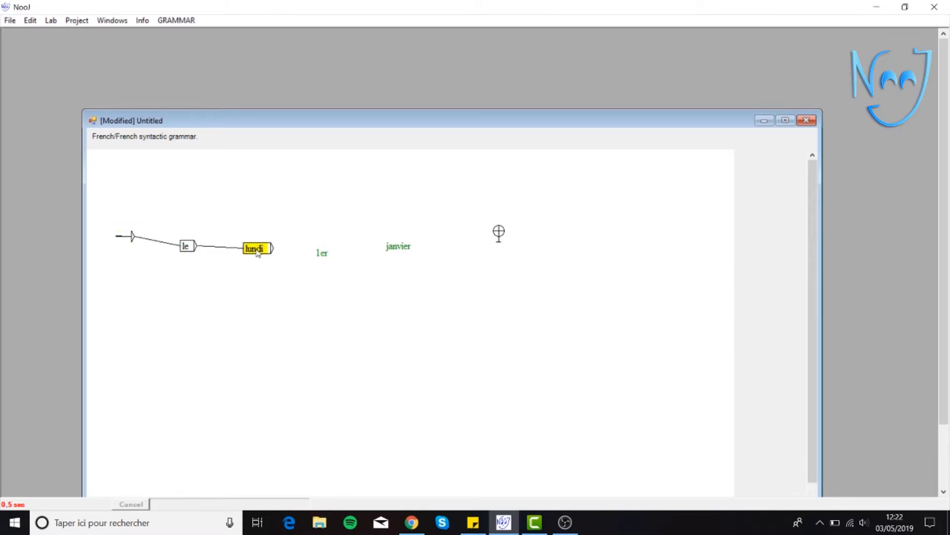
left_click(256, 251)
left_click(326, 258)
right_click(327, 258)
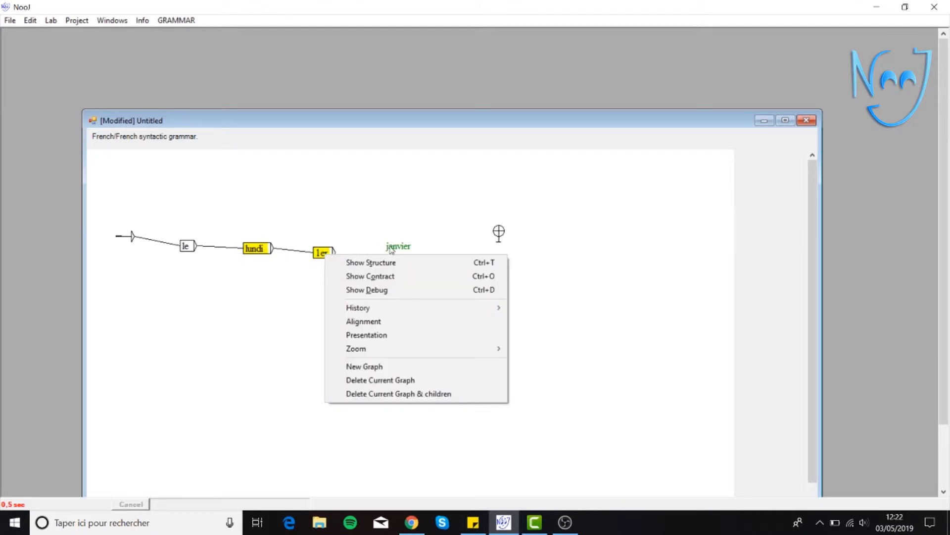
left_click(332, 252)
left_click(332, 252)
left_click(395, 251)
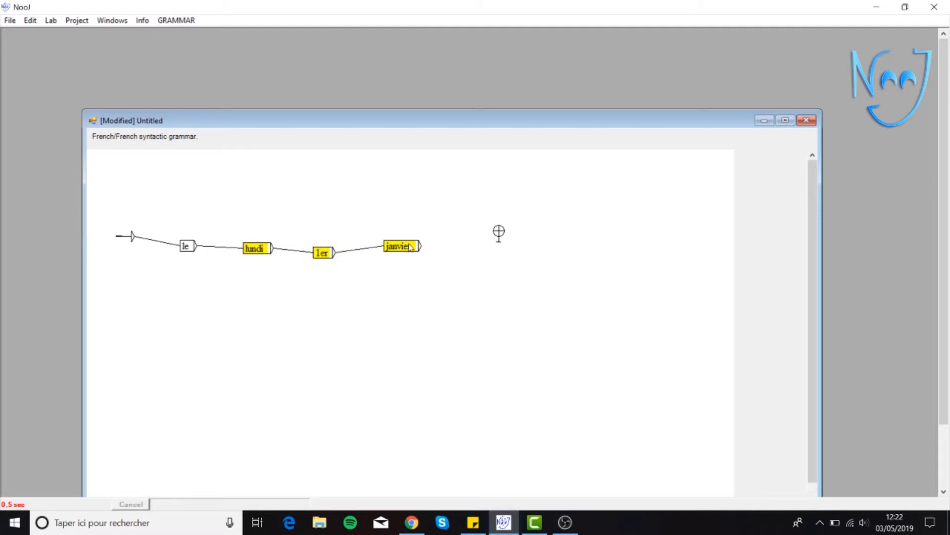
left_click(401, 246)
left_click(498, 232)
Move the grammar window up and show the grammar's structure of embedded graphs
left_click_drag(253, 122, 230, 68)
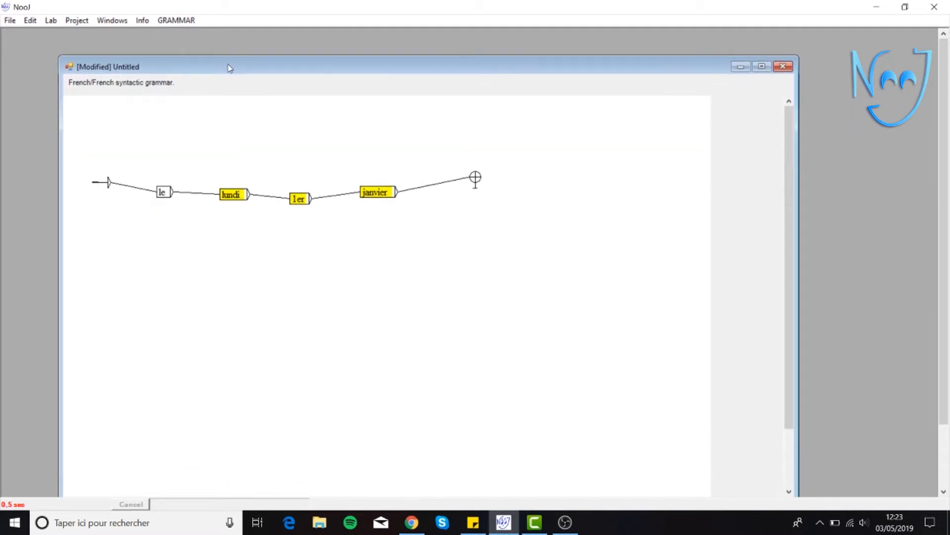
left_click(187, 20)
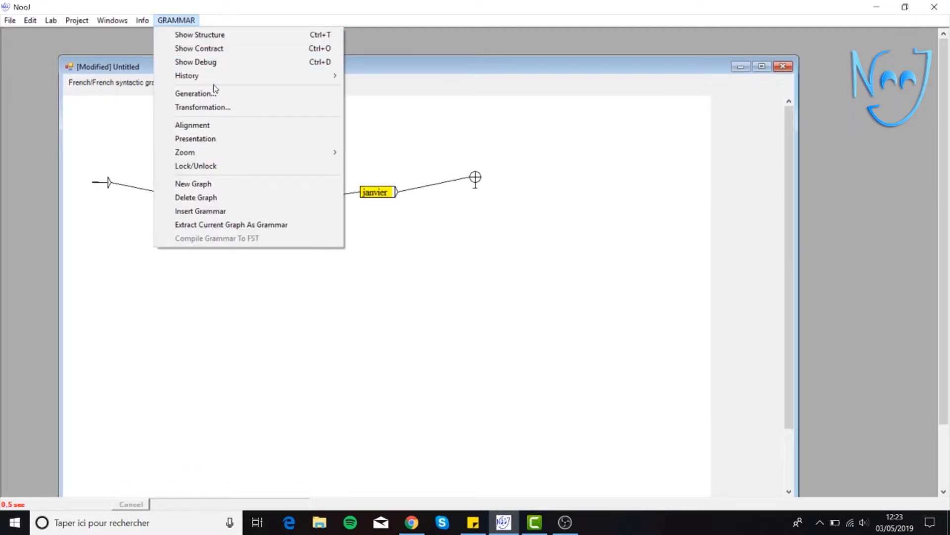
left_click(213, 33)
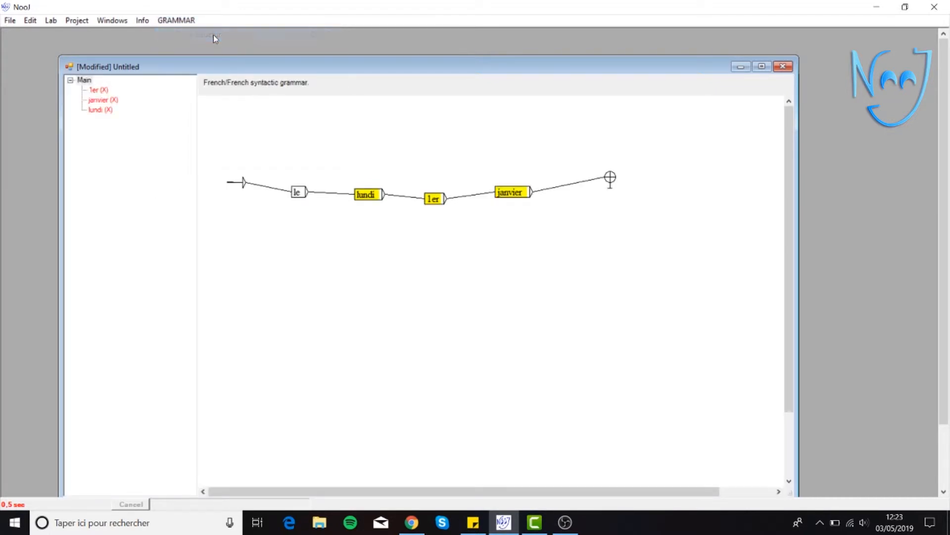
Create the embedded lundi graph and space its start and end nodes apart
left_click(108, 111)
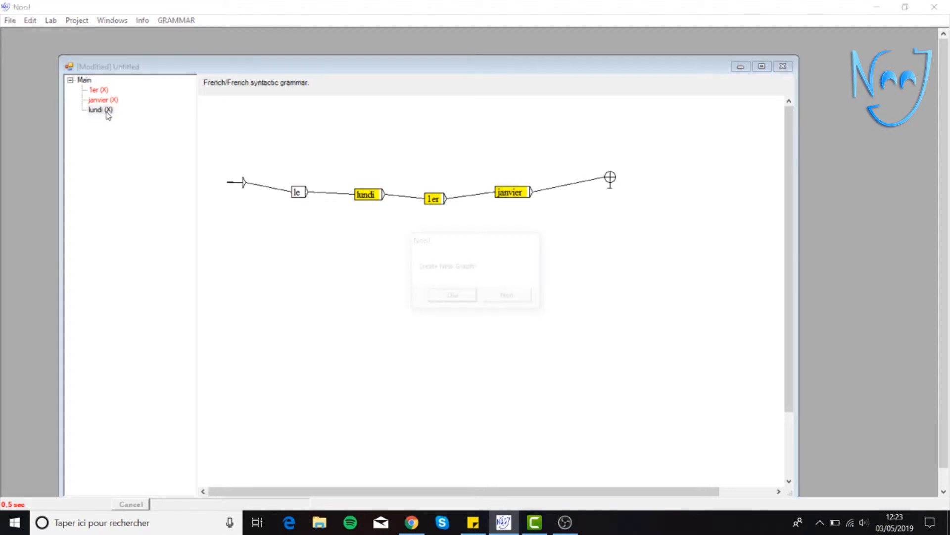
left_click(451, 297)
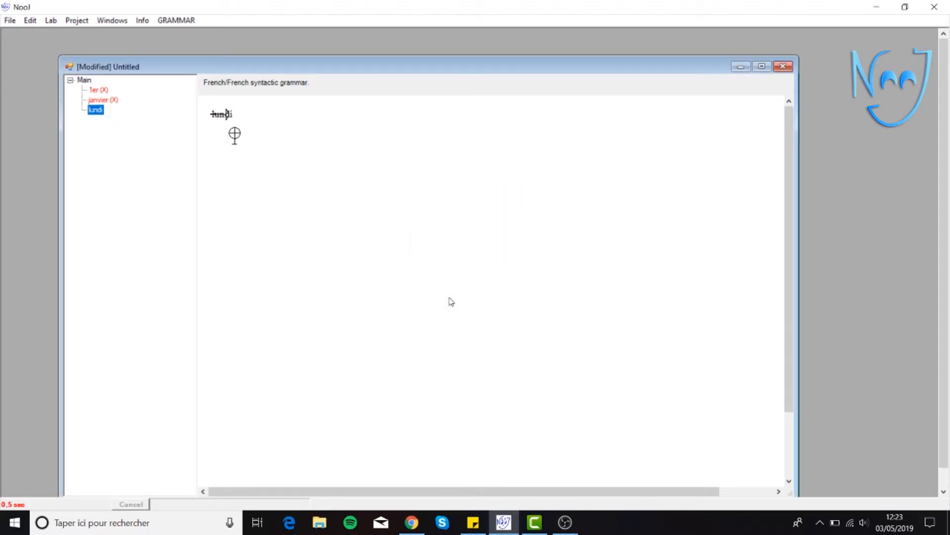
left_click_drag(227, 114, 569, 172)
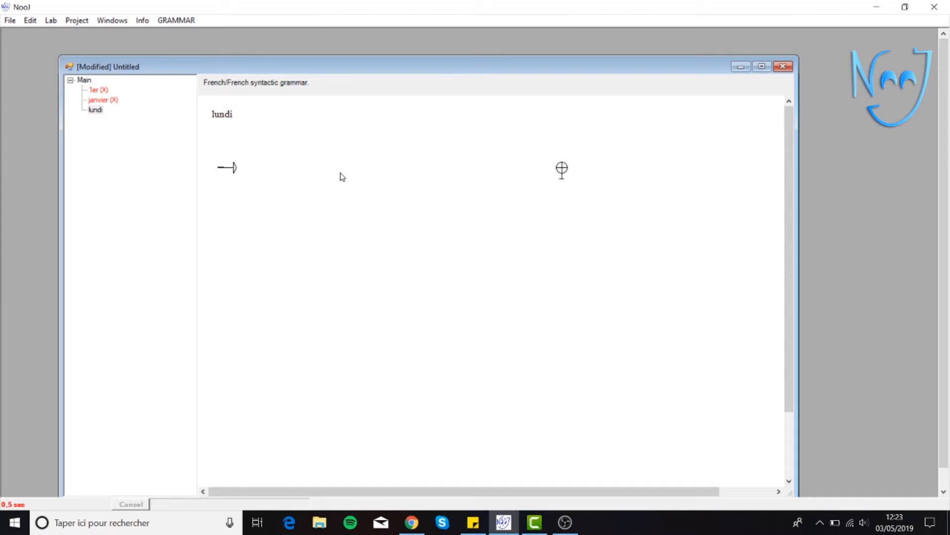
Add a node to the lundi graph listing lundi, mardi, mercredi, jeudi, vendredi, samedi and dimanche on separate lines
left_click(340, 174, "ctrl")
key("BackSpace")
type("lundi ")
type("mardi")
key("Return")
type("mercredi")
key("Return")
type("jeudi")
key("Return")
type("vendredi")
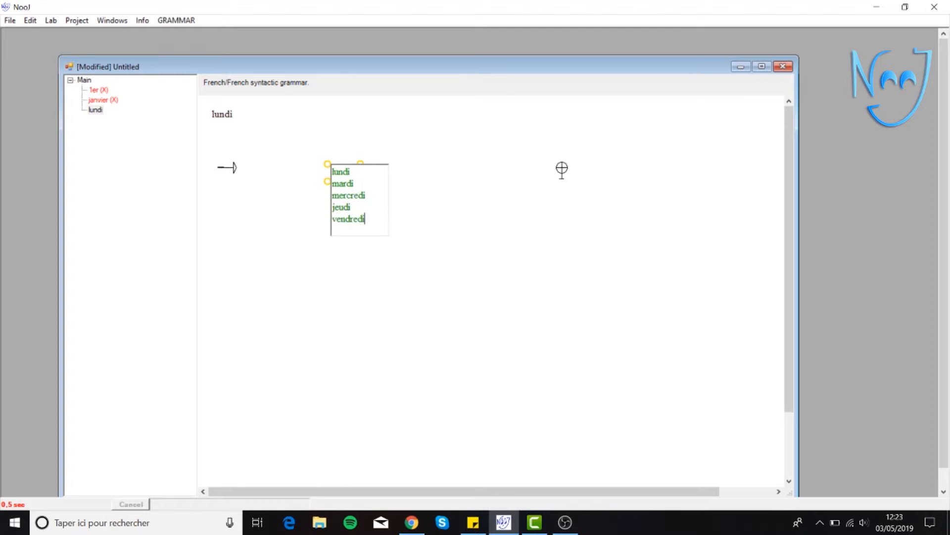
key("Return")
type("samedi")
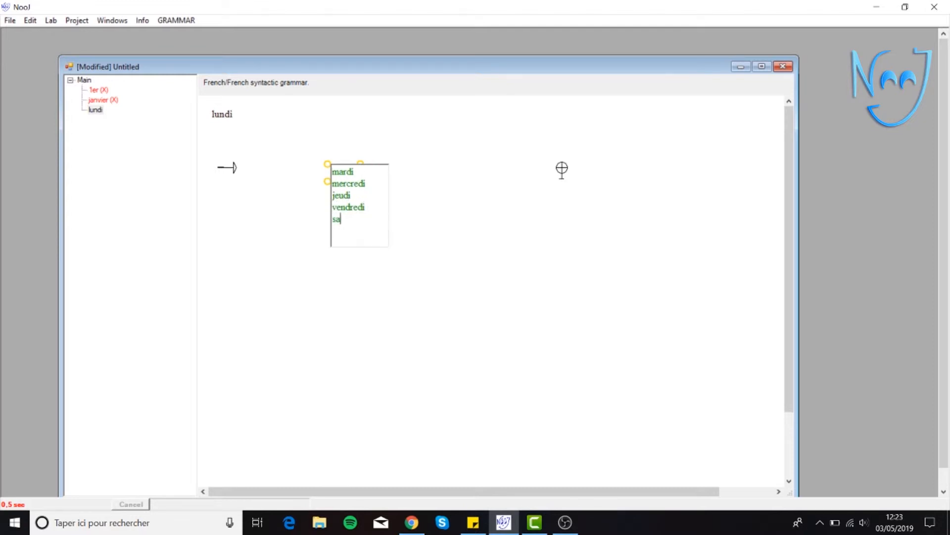
key("Return")
type("dimanche")
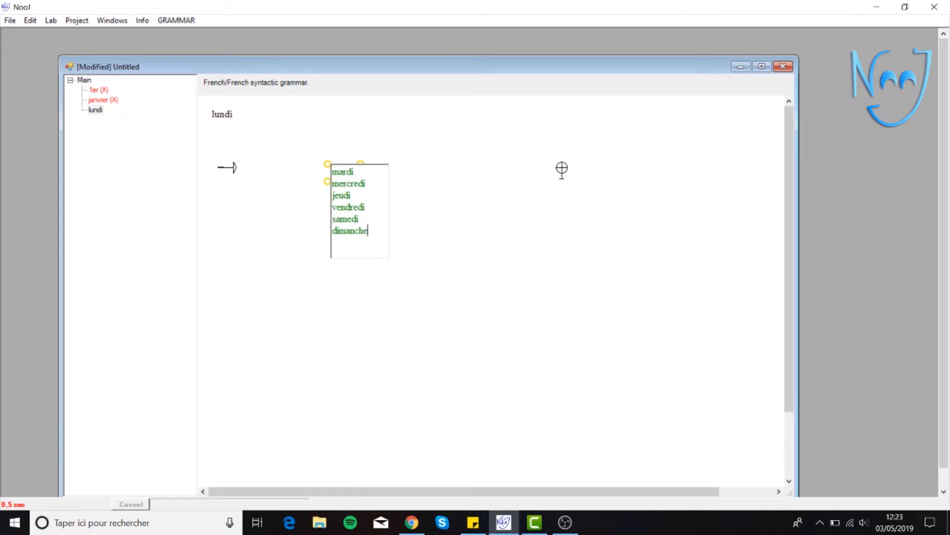
key("ctrl+Return")
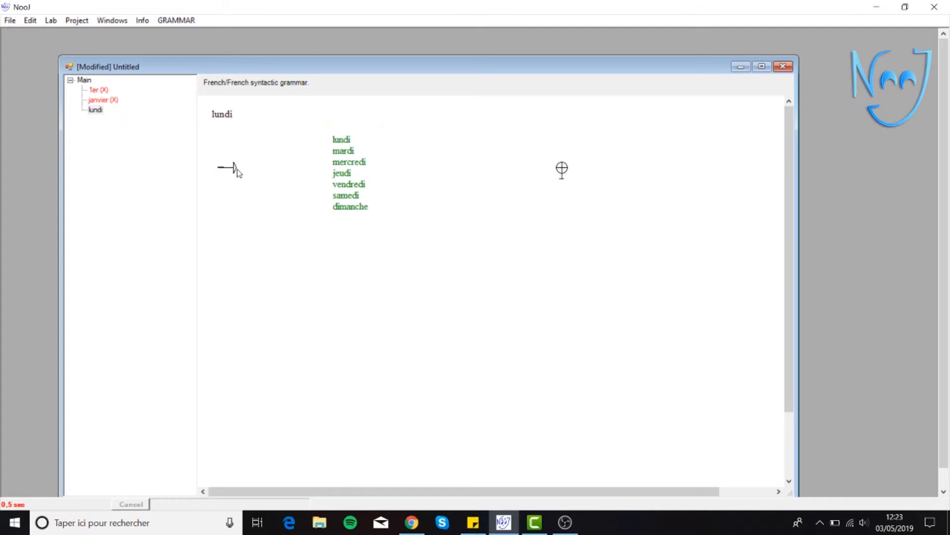
Connect the start node to the weekday list and the weekday list to the end node
left_click(229, 169)
left_click(341, 171)
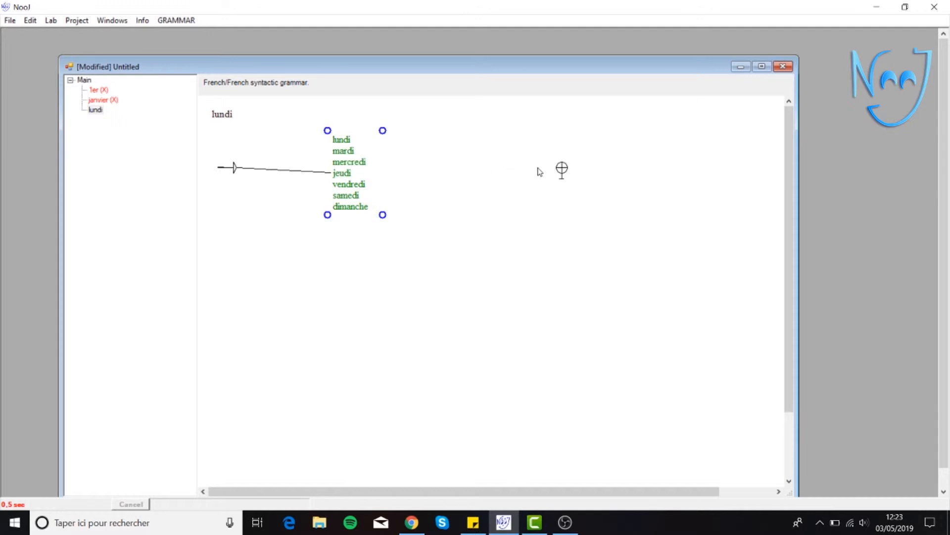
left_click(565, 173)
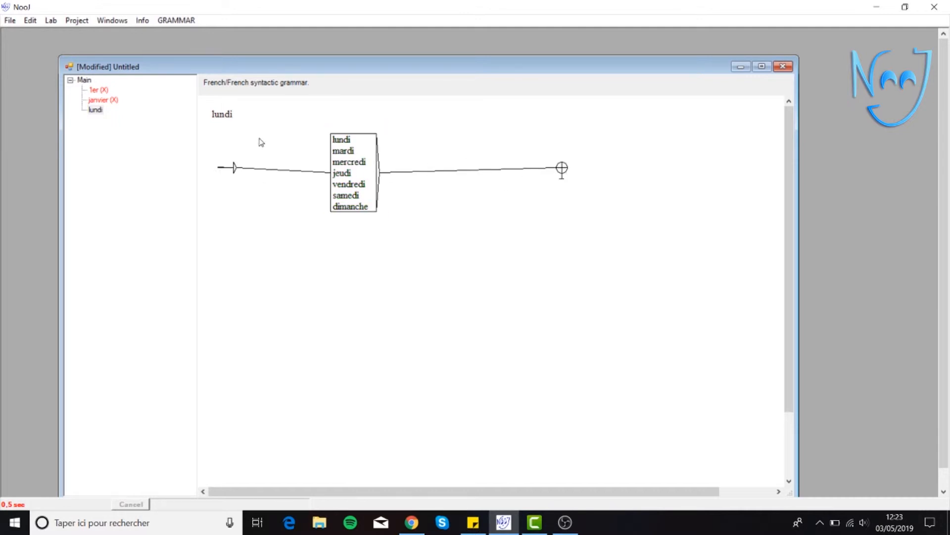
Create the embedded janvier graph and space its start and end nodes apart
left_click(99, 101)
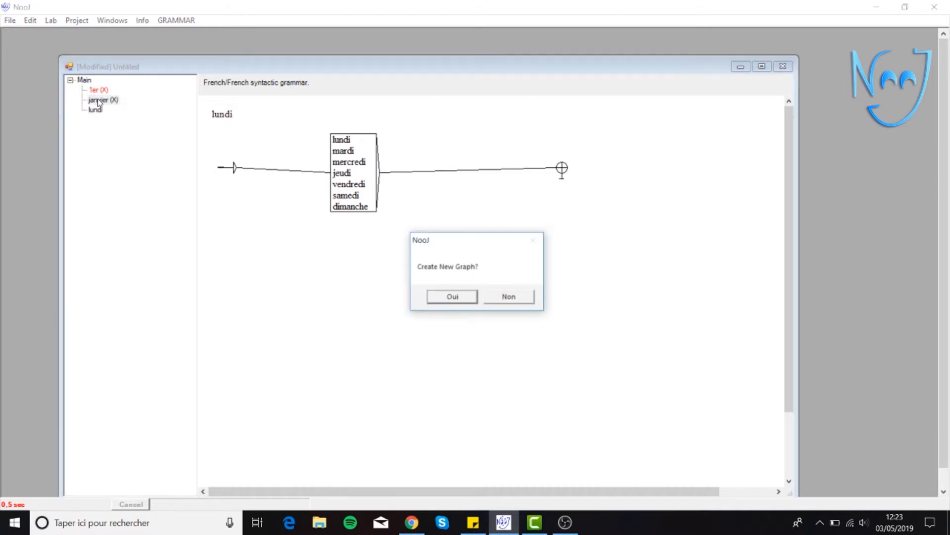
left_click(453, 295)
left_click_drag(227, 114, 226, 178)
left_click_drag(236, 136, 525, 188)
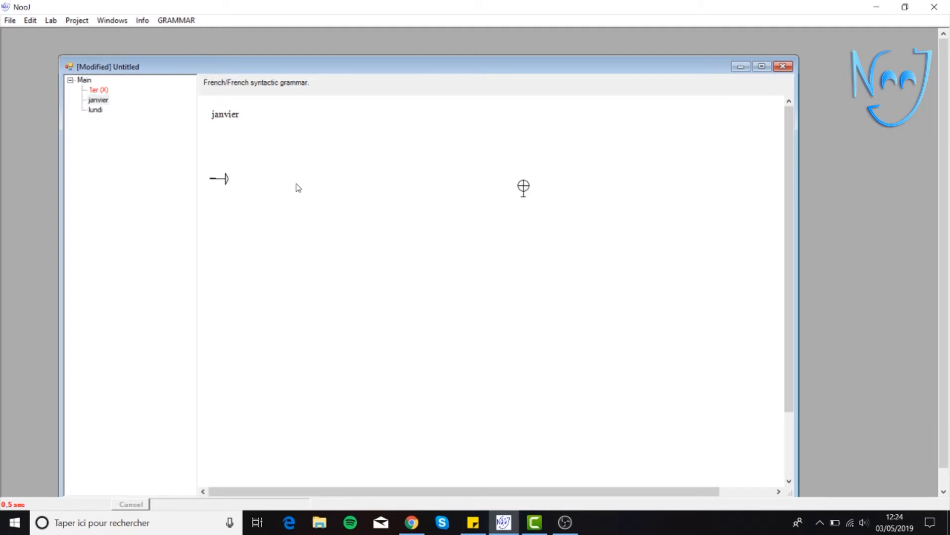
Add a node listing janvier, février, mars, avril, mai, juin, juillet, aout, septembre, octobre, novembre and décembre on separate lines in the janvier graph
left_click(297, 186, "ctrl")
type("janvier")
key("Return")
type("février")
key("Return")
type("mars")
key("Return")
type("avril")
key("Return")
type("mai")
key("Return")
type("juin")
key("Return")
type("juillet")
key("Return")
type("aout")
key("Return")
type("septembre")
key("Return")
type("octobre")
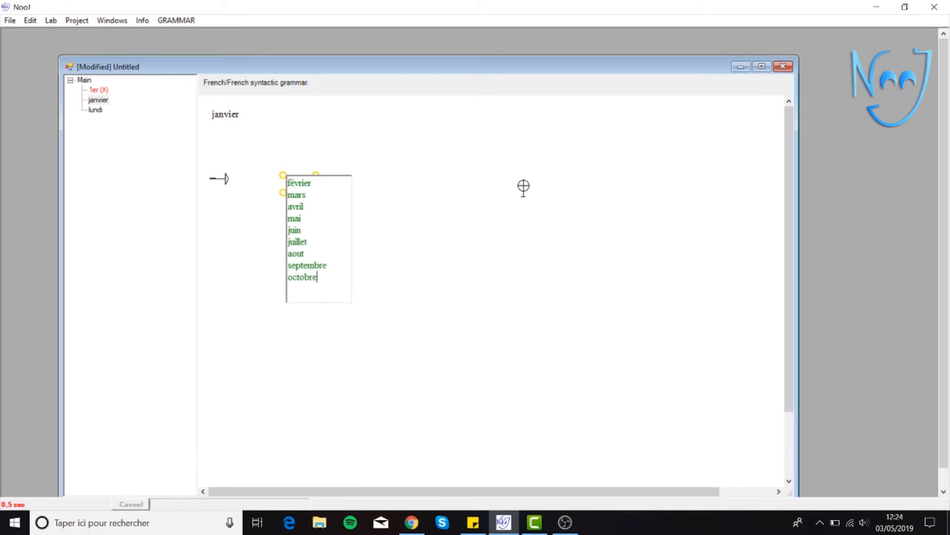
key("Return")
type("novembre")
key("Return")
type("de")
type("cembre")
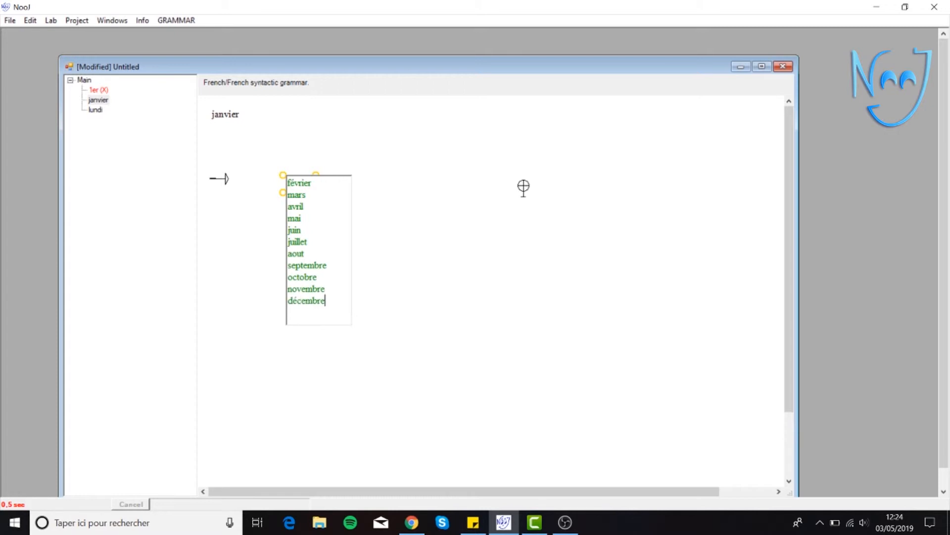
key("ctrl+Return")
Connect the start node to the month list and the month list to the end node
left_click(219, 178)
left_click(299, 190)
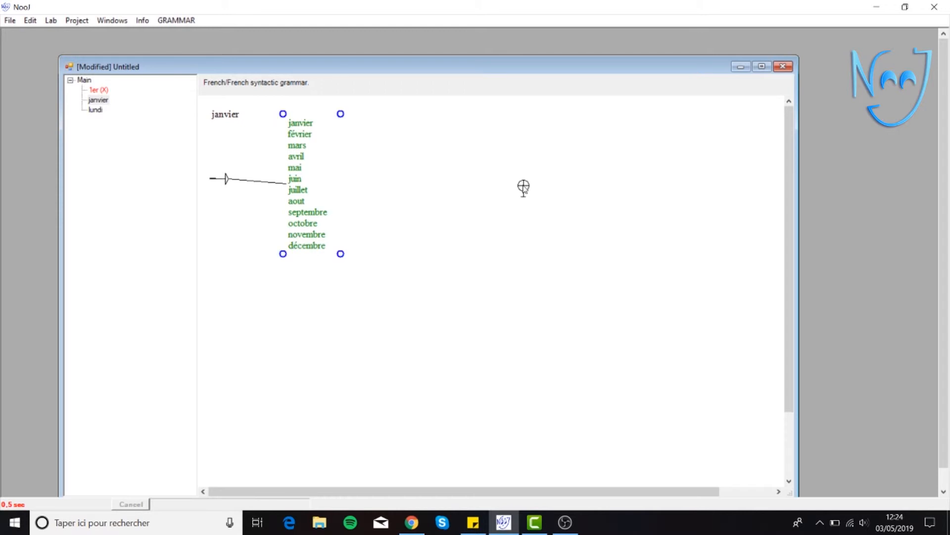
left_click(524, 186)
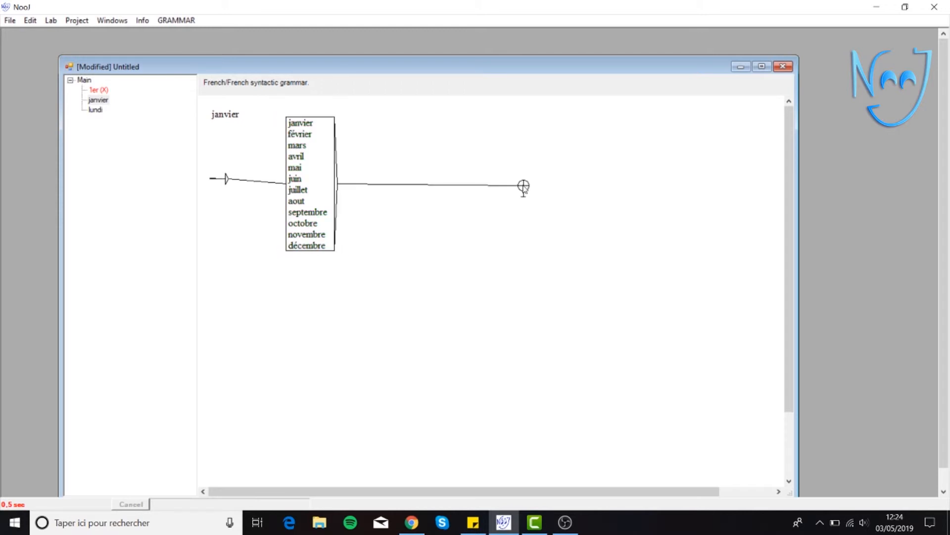
Create the embedded 1er graph and space its start and end nodes apart
double_click(98, 90)
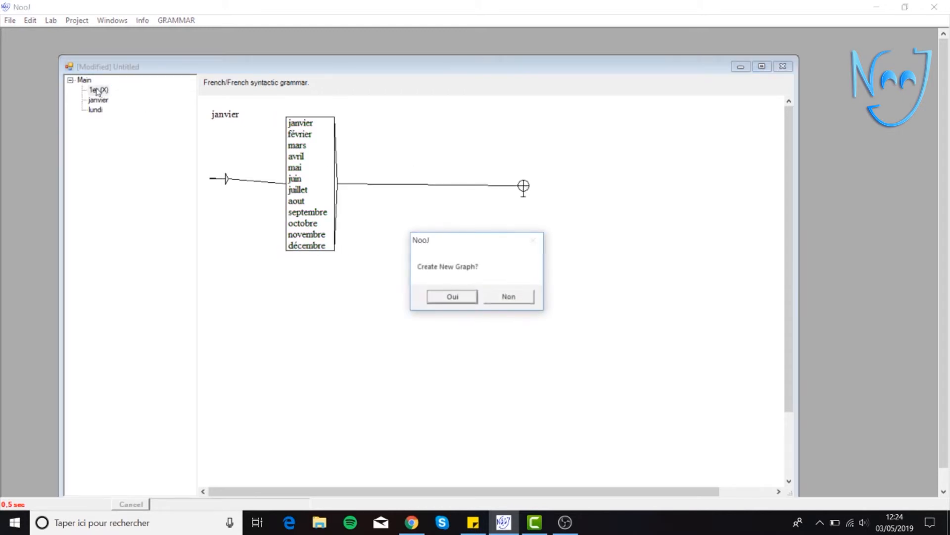
left_click(453, 297)
left_click_drag(228, 114, 226, 171)
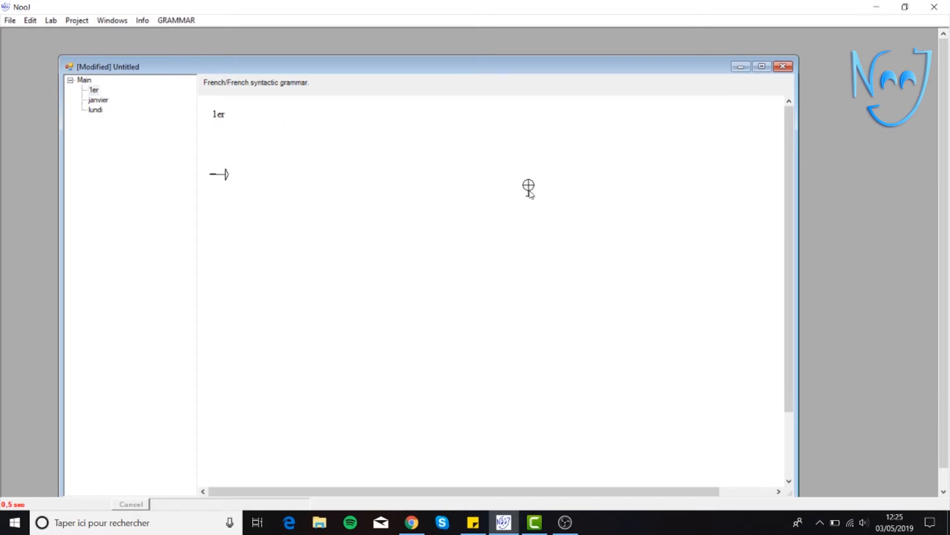
left_click_drag(562, 178, 560, 182)
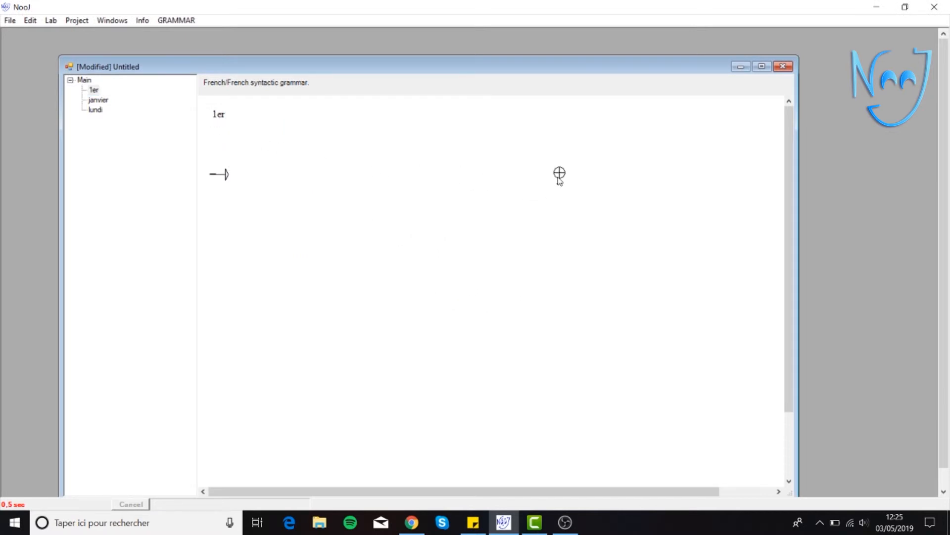
Add a node to the 1er graph listing the numbers 1 to 9 on separate lines
left_click(354, 180, "ctrl")
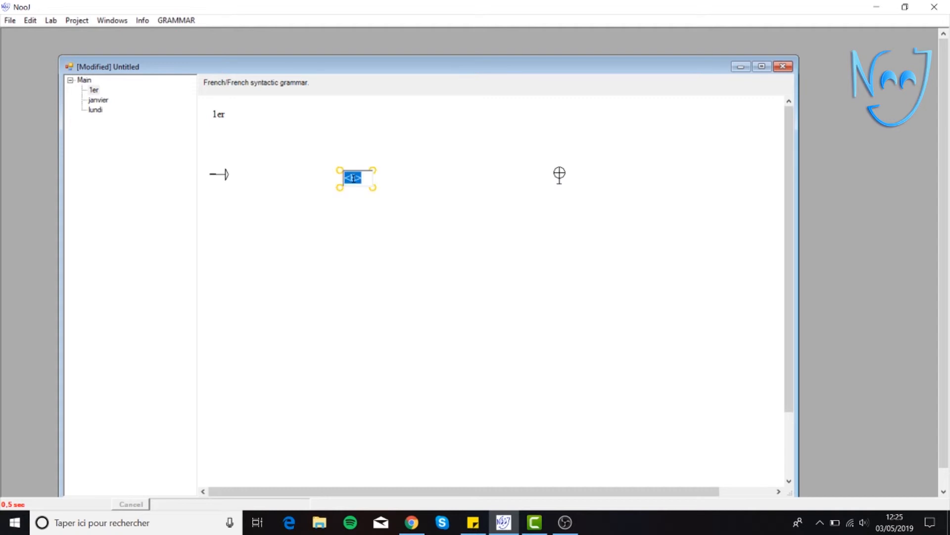
type("1")
key("Return")
type("2 3")
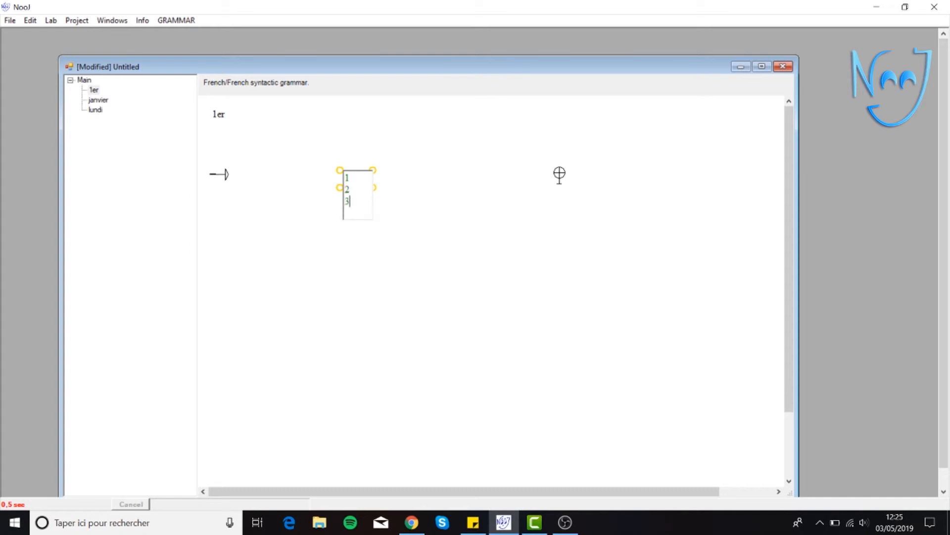
type(" 4 5 6 7 8")
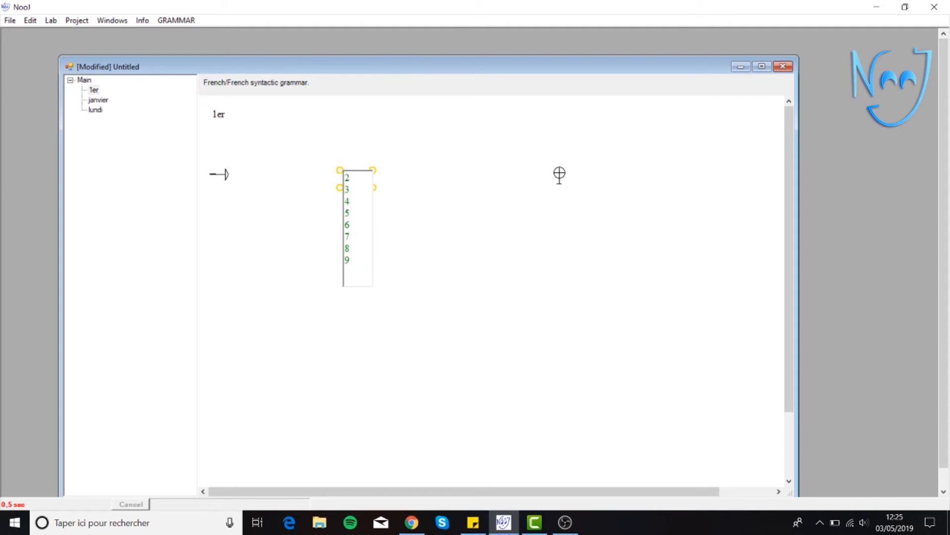
key("ctrl+Return")
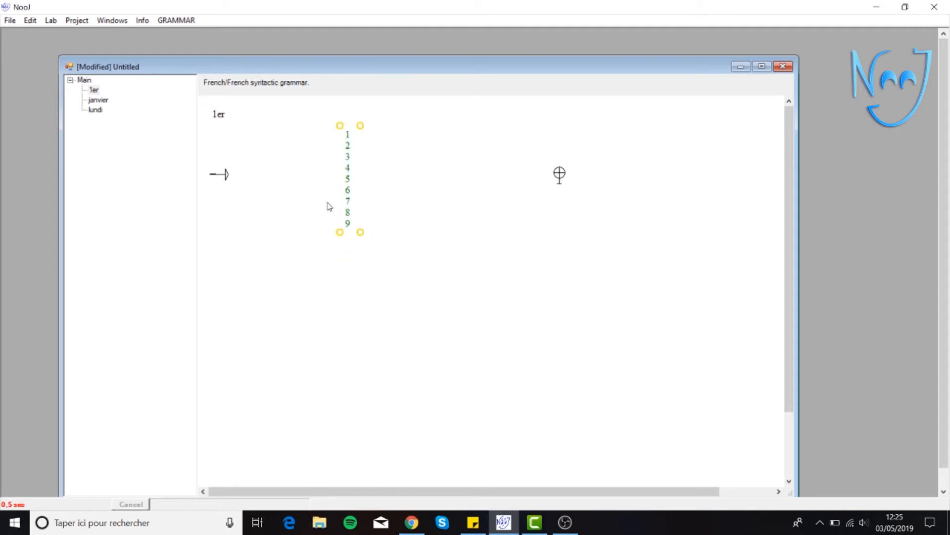
key("Escape")
Connect the start node to the 1 to 9 number list and the list to the end node in the 1er graph
left_click(226, 176)
left_click(345, 179)
left_click(227, 176)
left_click(349, 175)
left_click(353, 183)
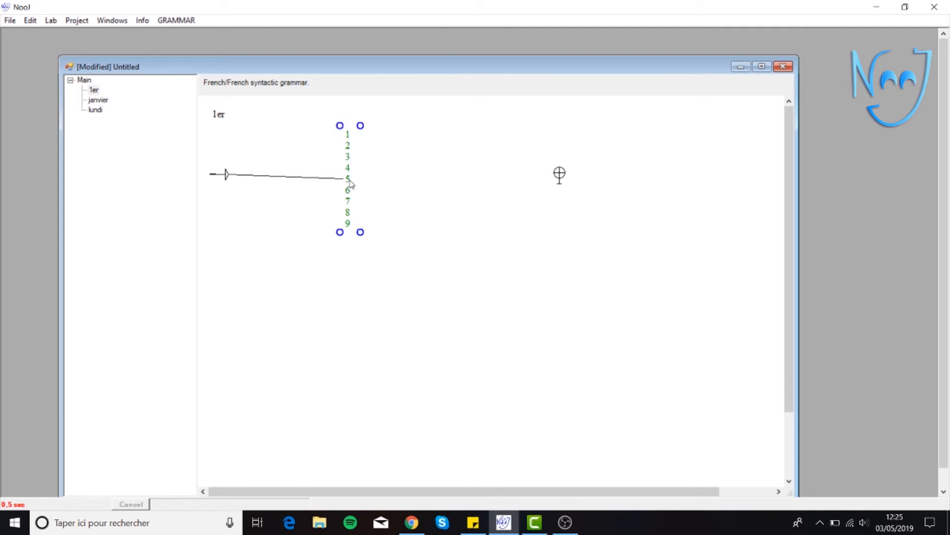
left_click(560, 174)
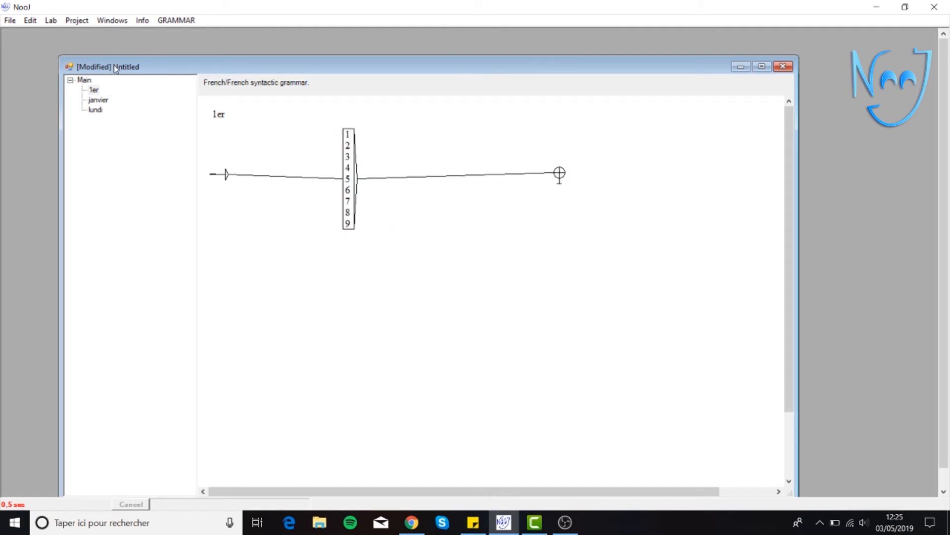
Return to the Main graph and save the grammar as GRAMMAIREDATE in the Syntactic Analysis folder
left_click(88, 81)
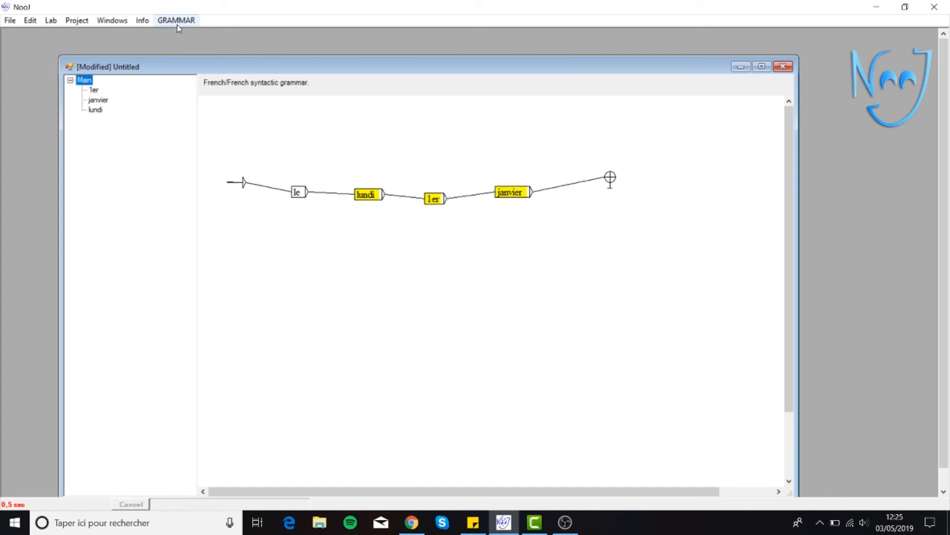
left_click(51, 21)
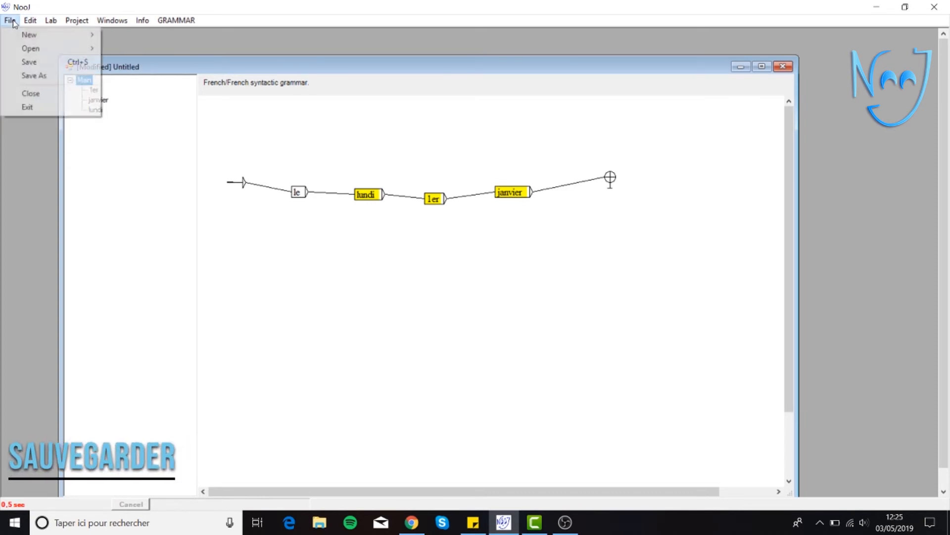
mouse_move(30, 20)
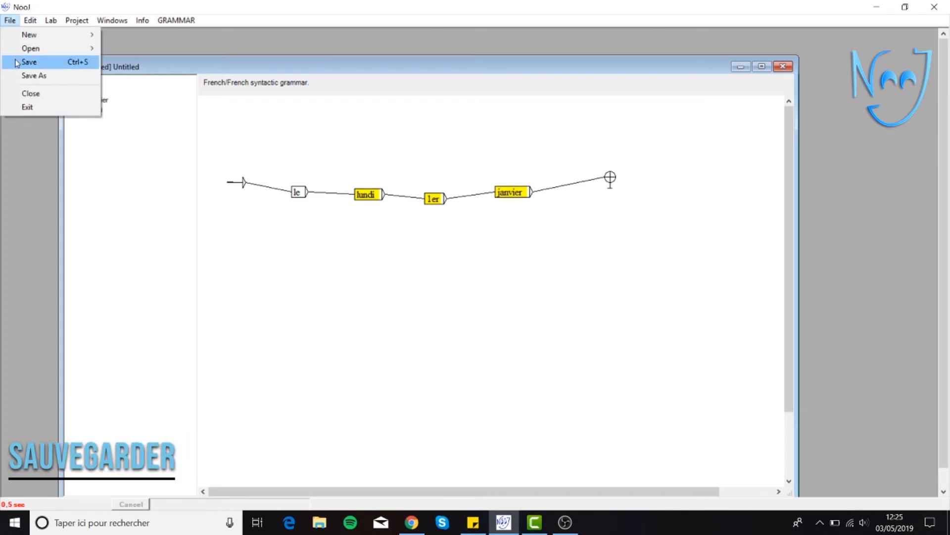
left_click(19, 75)
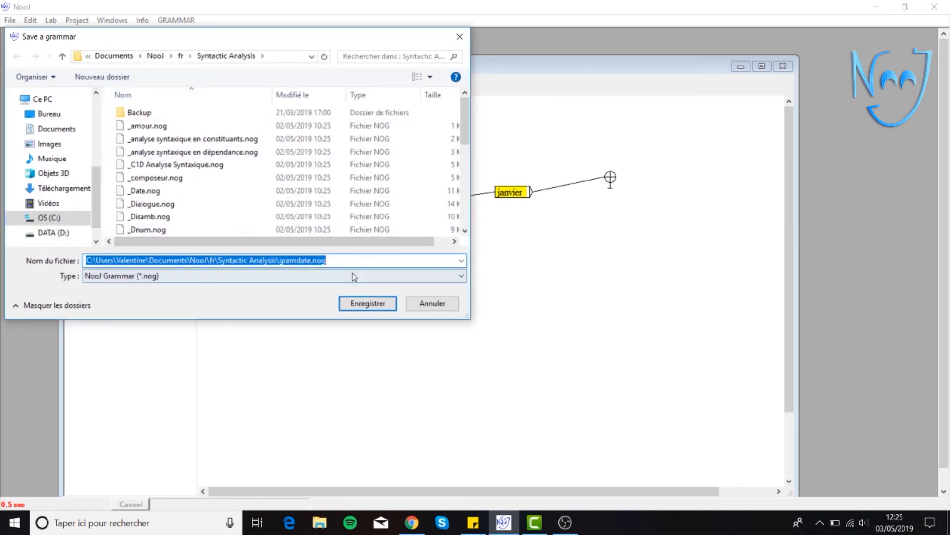
key("BackSpace")
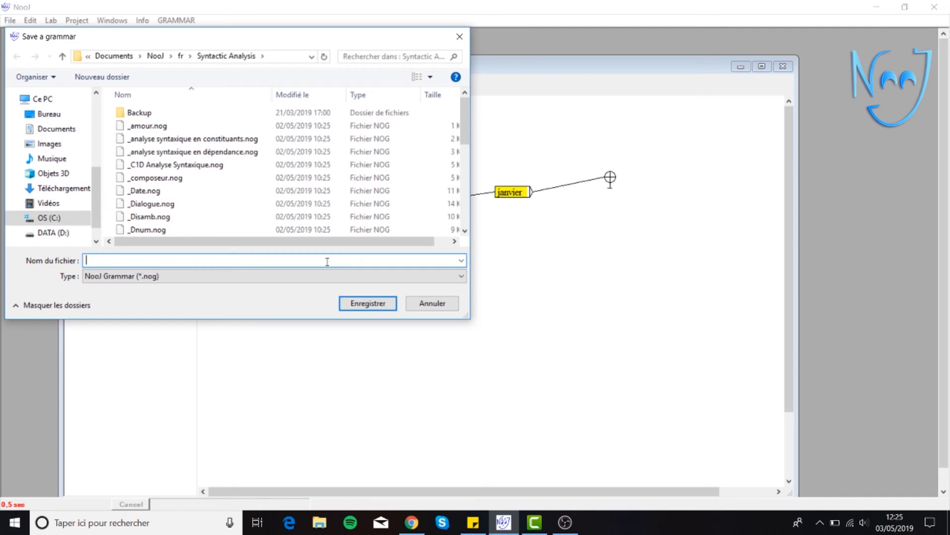
type("GRAMMAI")
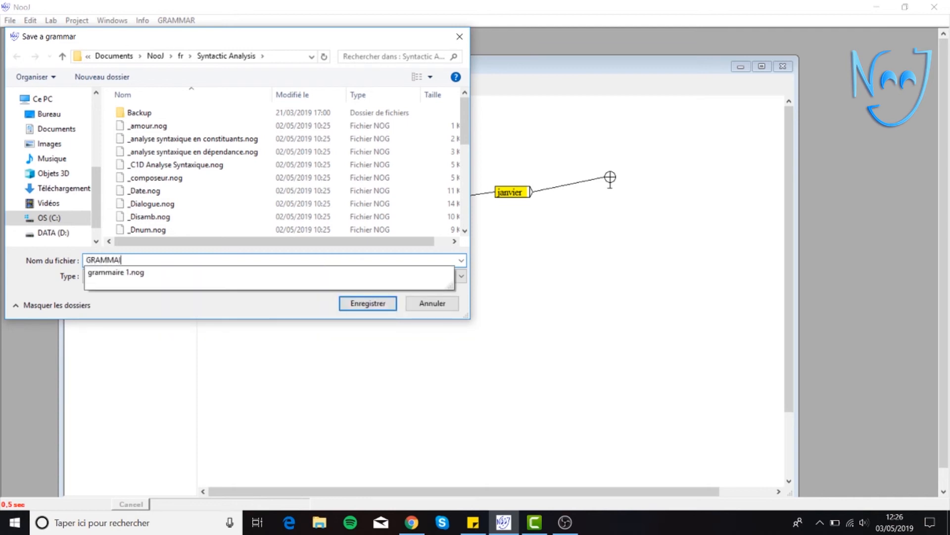
type("RED")
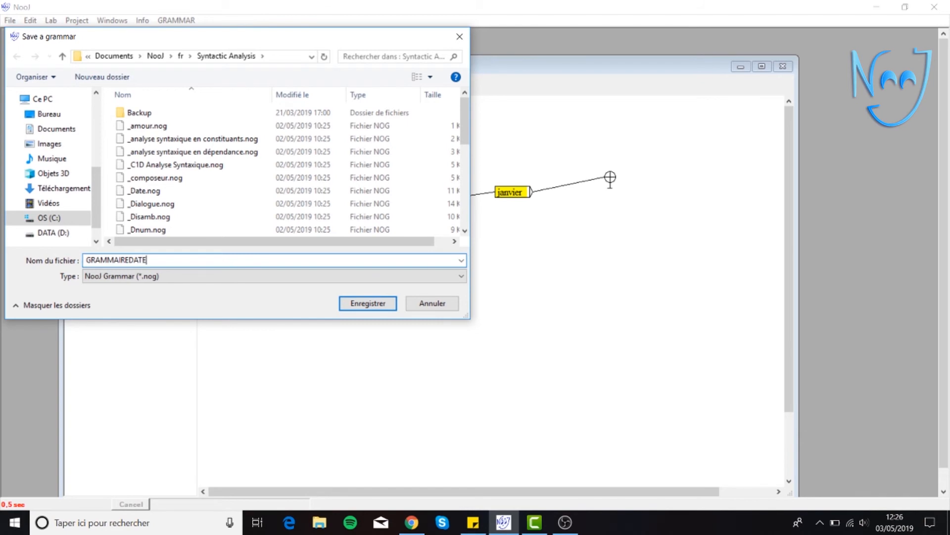
type("ATE")
key("Return")
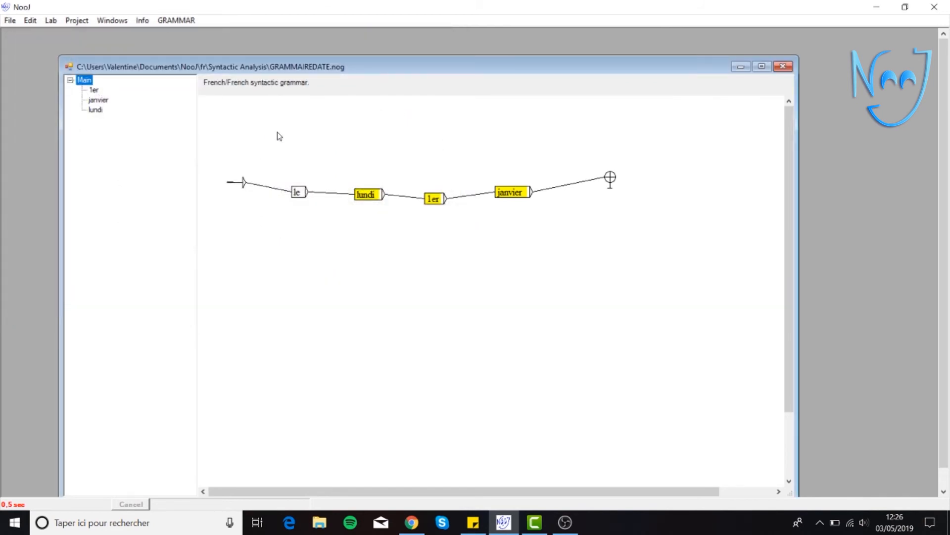
Generate the grammar's language with a stop limit of 5 seconds enabled, and look through the date entries in the generated dictionary
left_click(167, 22)
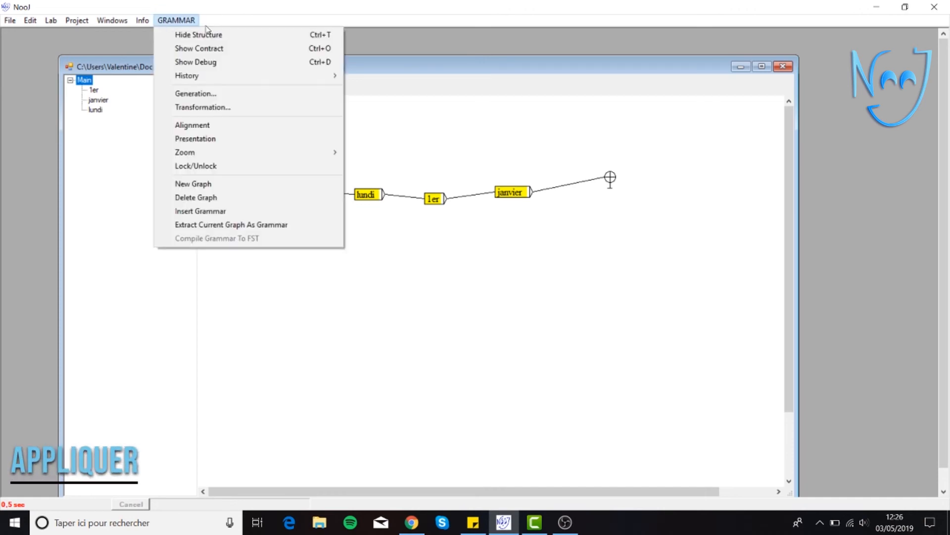
left_click(221, 94)
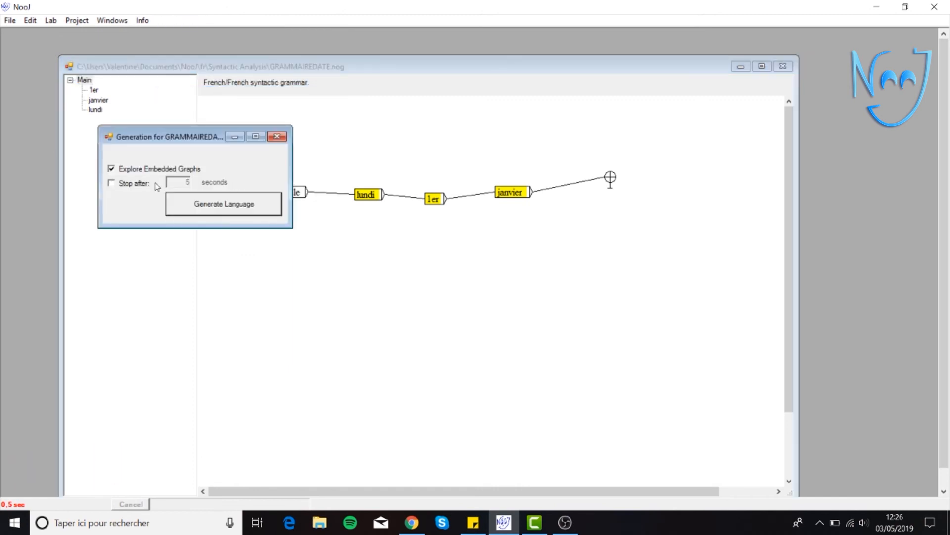
left_click(135, 185)
left_click(193, 202)
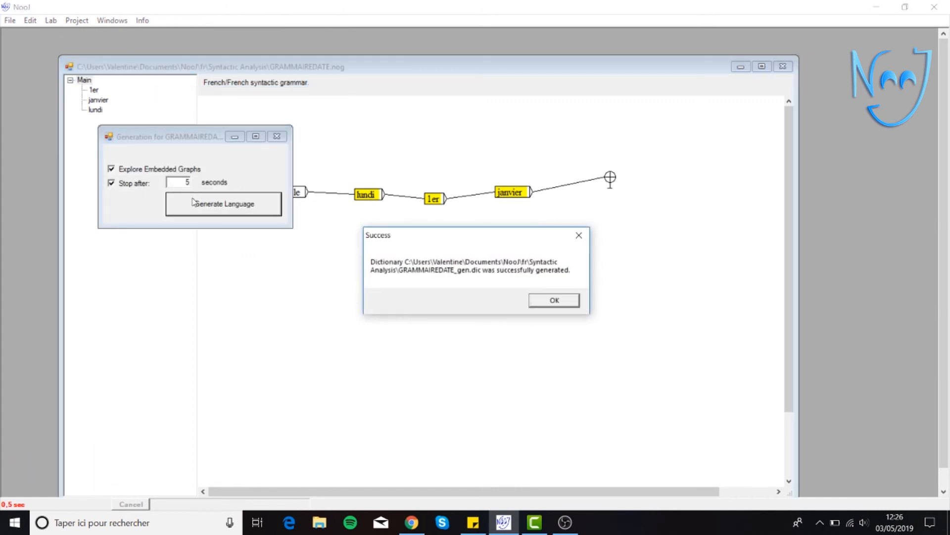
left_click(553, 301)
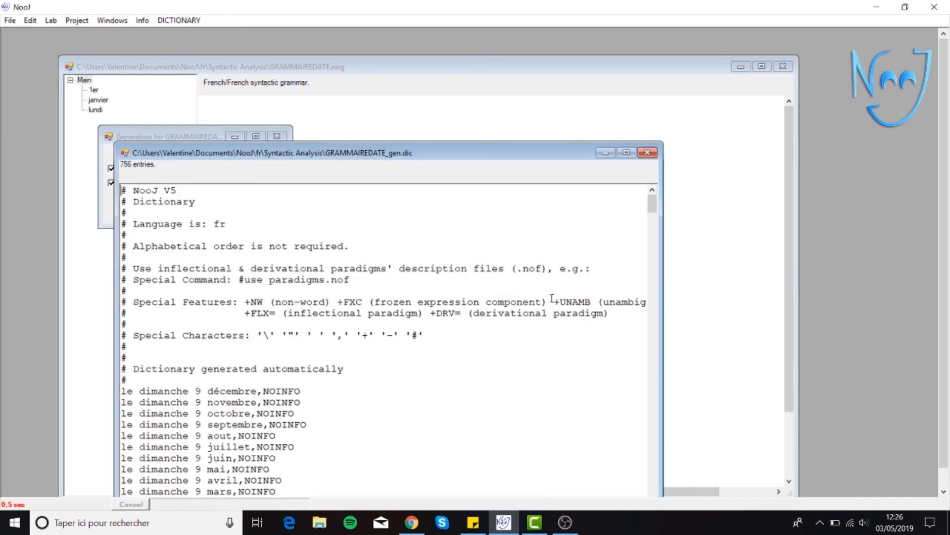
scroll(379, 306, "down", 8)
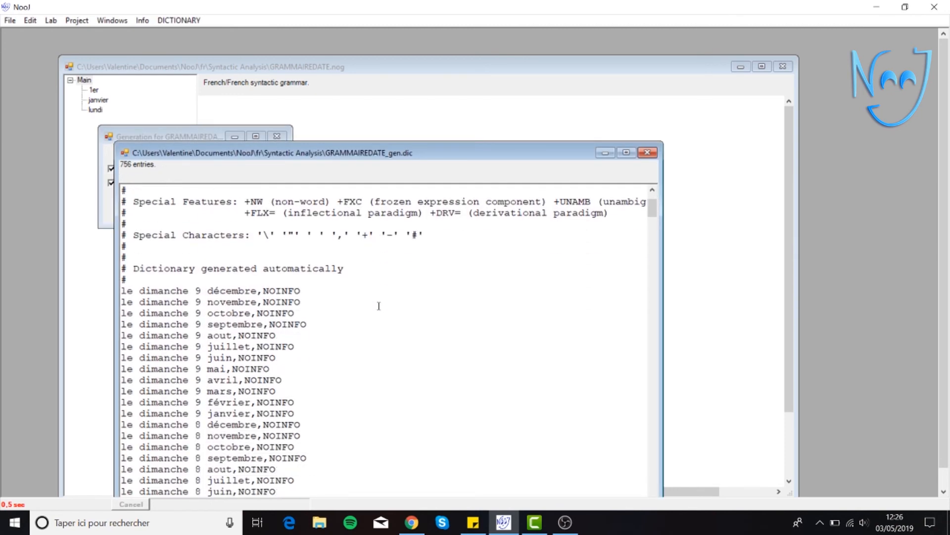
scroll(379, 306, "down", 4)
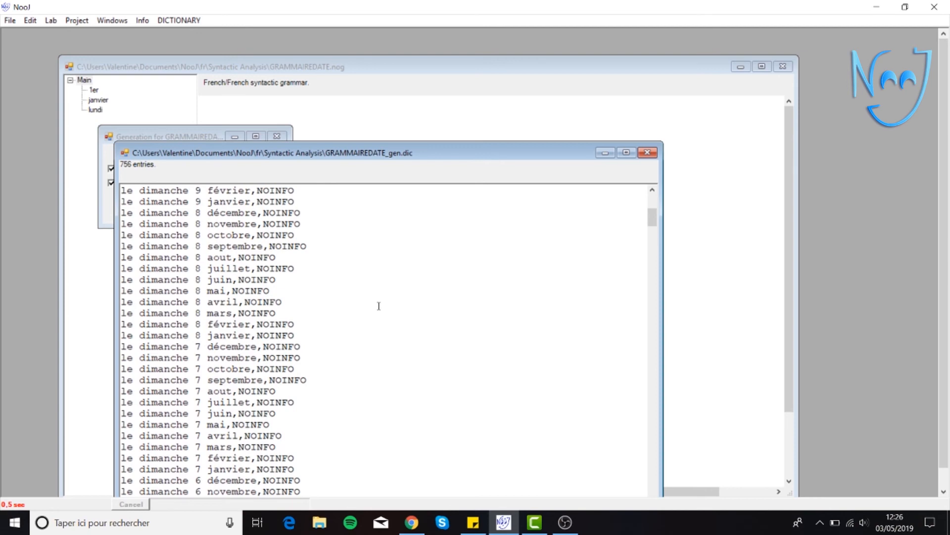
scroll(379, 306, "down", 20)
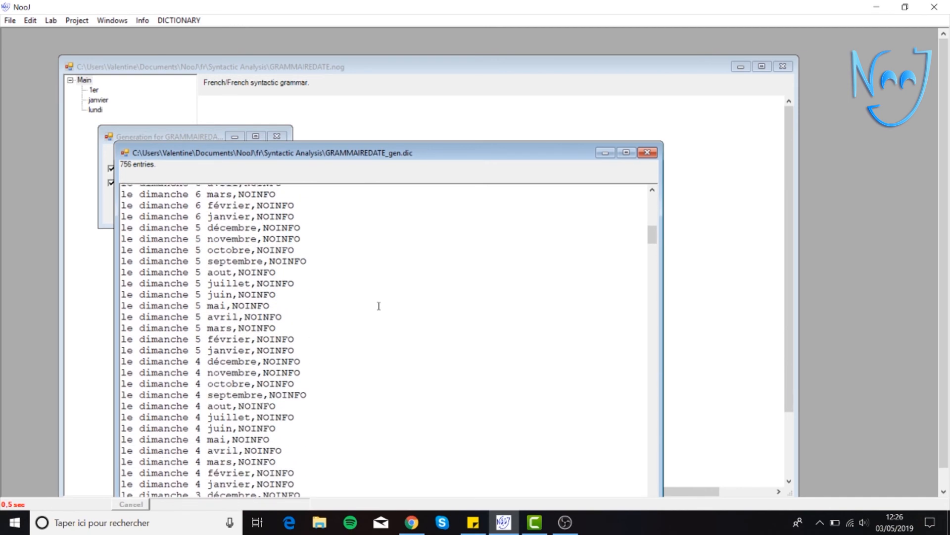
scroll(379, 305, "down", 20)
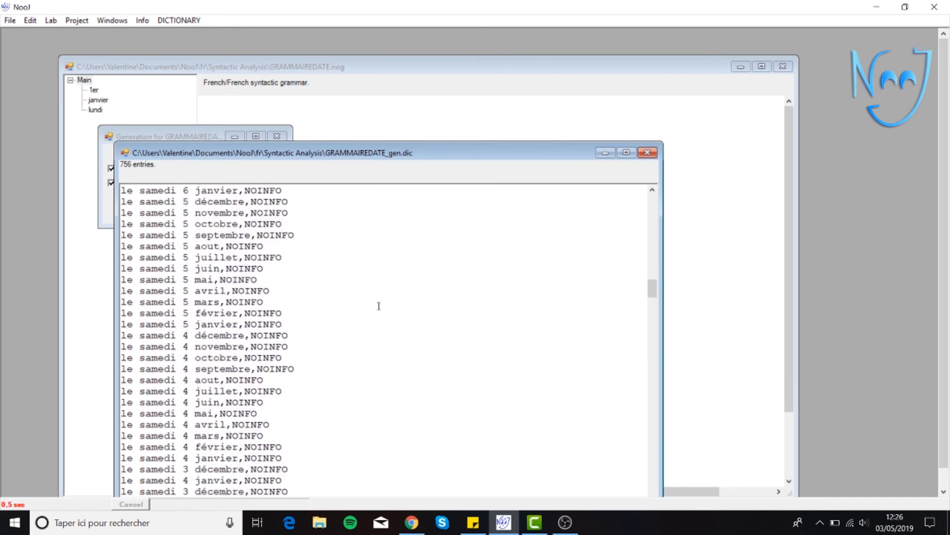
scroll(379, 306, "down", 20)
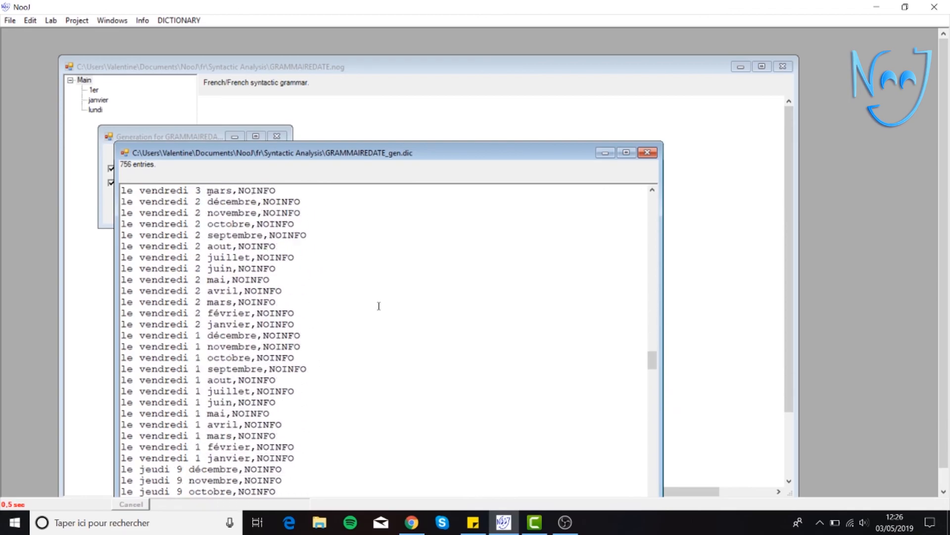